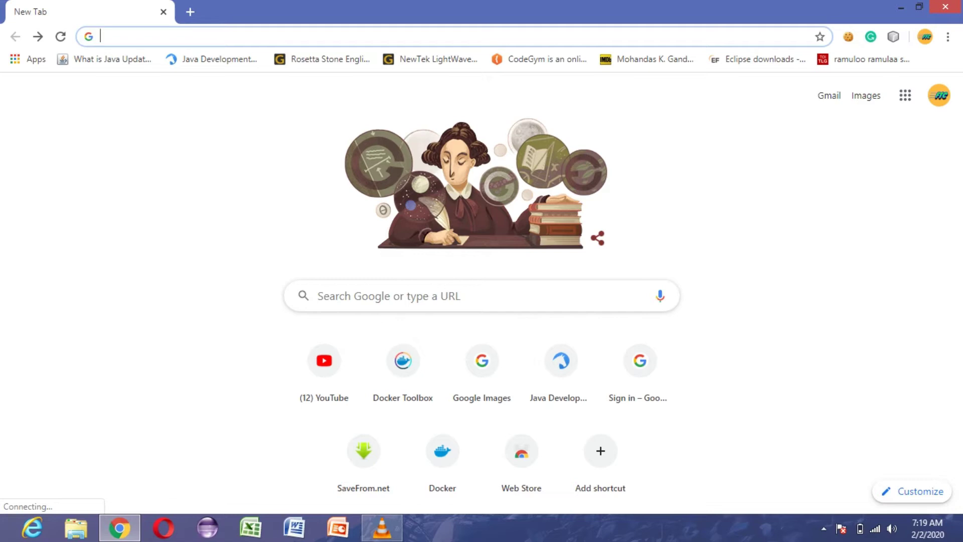
Search the web for "download eclipse for windows 8" and open the Eclipse IDE for Java Developers package page with its download links.
{"action": "type", "text": "dow"}
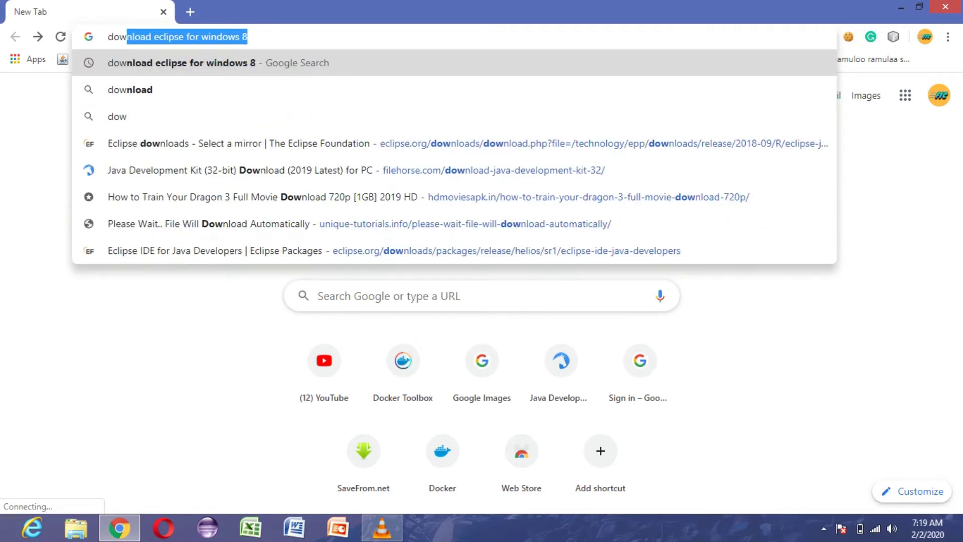
{"action": "key", "text": "Right"}
{"action": "key", "text": "Return"}
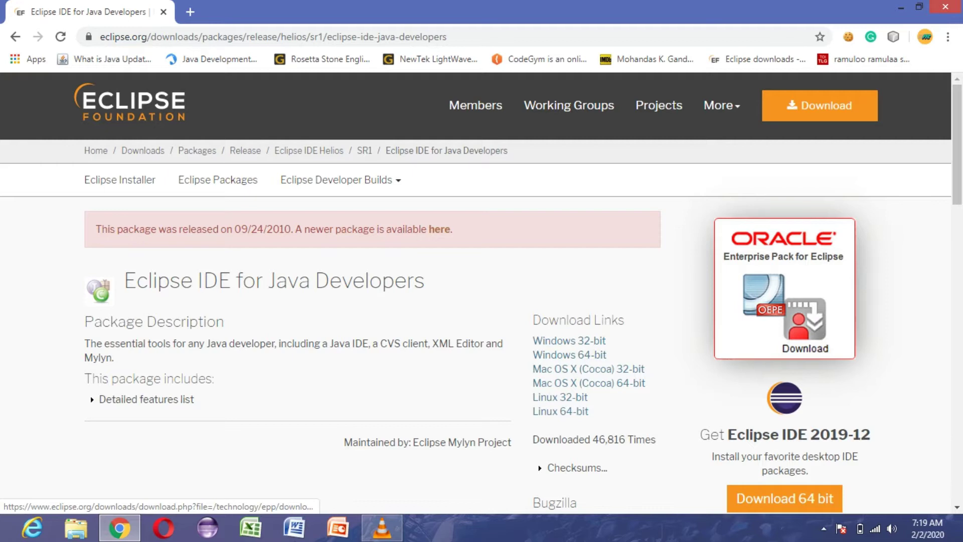
{"action": "scroll", "coordinate": [587, 384], "scroll_direction": "down", "scroll_amount": 5}
{"action": "scroll", "coordinate": [570, 340], "scroll_direction": "up", "scroll_amount": 5}
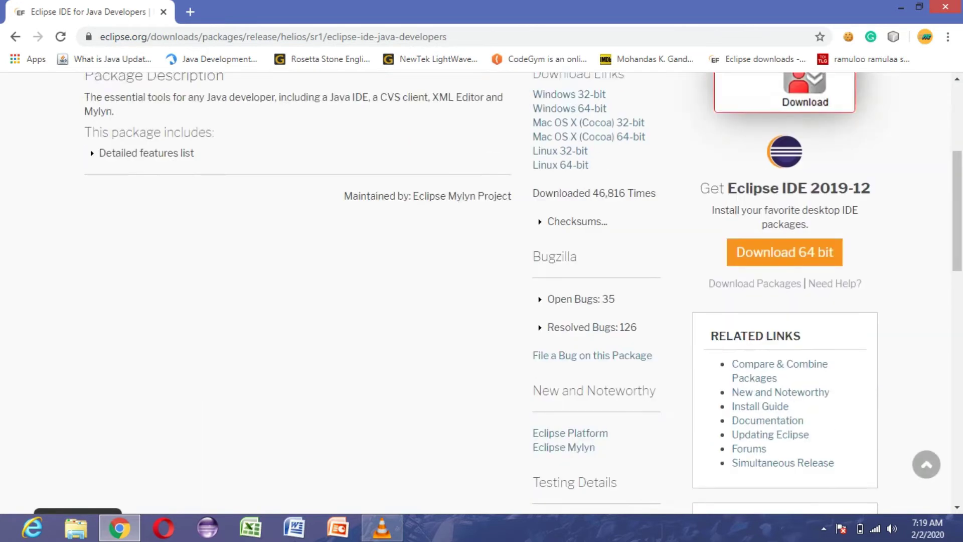
{"action": "scroll", "coordinate": [569, 340], "scroll_direction": "down", "scroll_amount": 8}
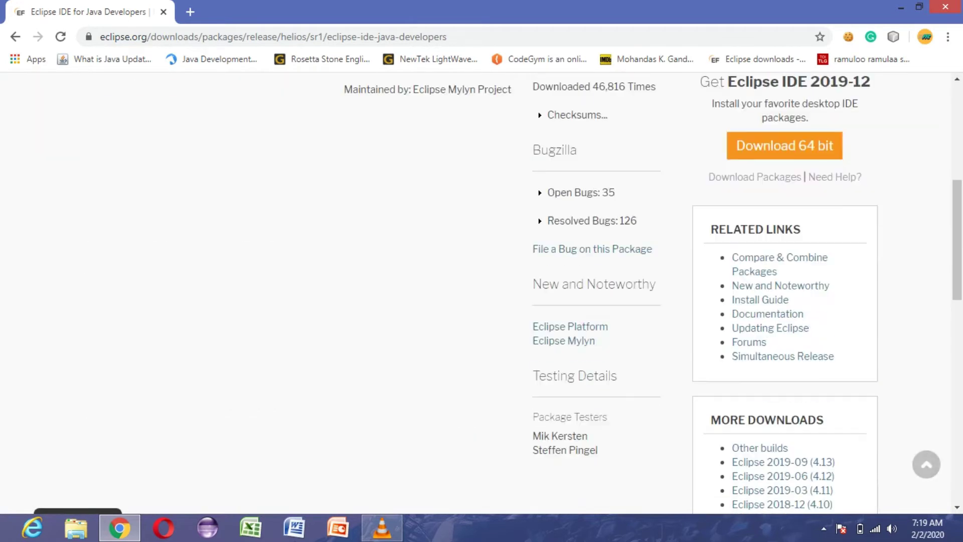
{"action": "scroll", "coordinate": [569, 340], "scroll_direction": "up", "scroll_amount": 4}
{"action": "scroll", "coordinate": [569, 351], "scroll_direction": "up", "scroll_amount": 4}
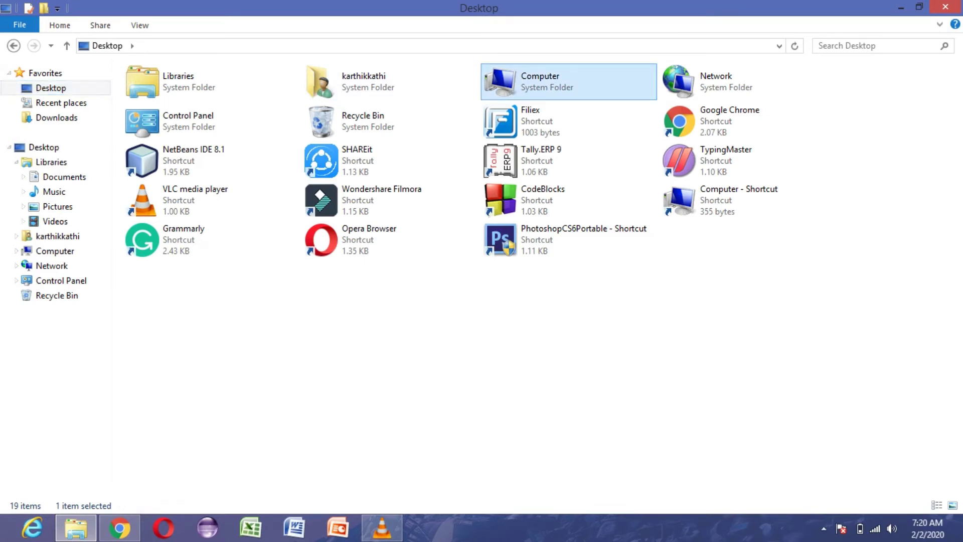
View the Computer's system properties to check the system type, and close the window.
{"action": "key", "text": "alt+Return"}
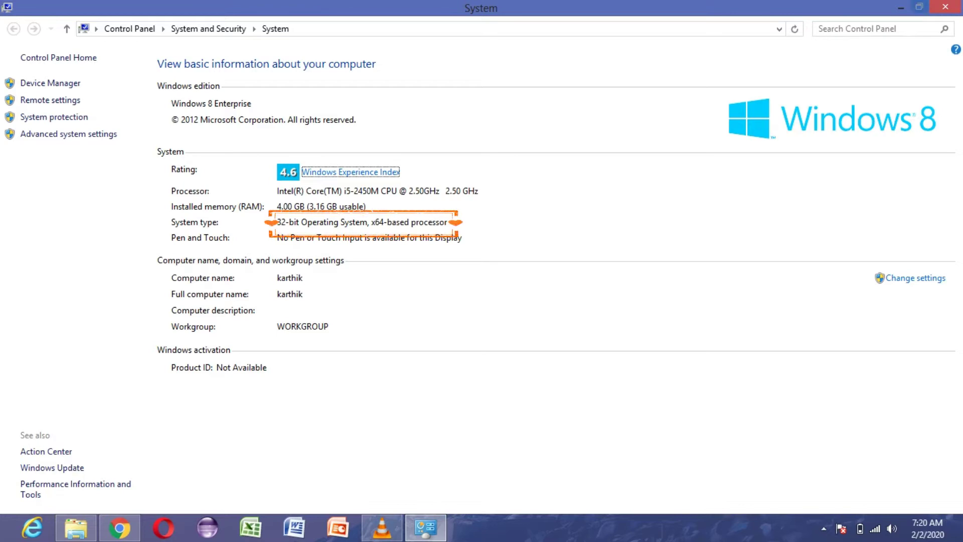
{"action": "left_click", "coordinate": [945, 7]}
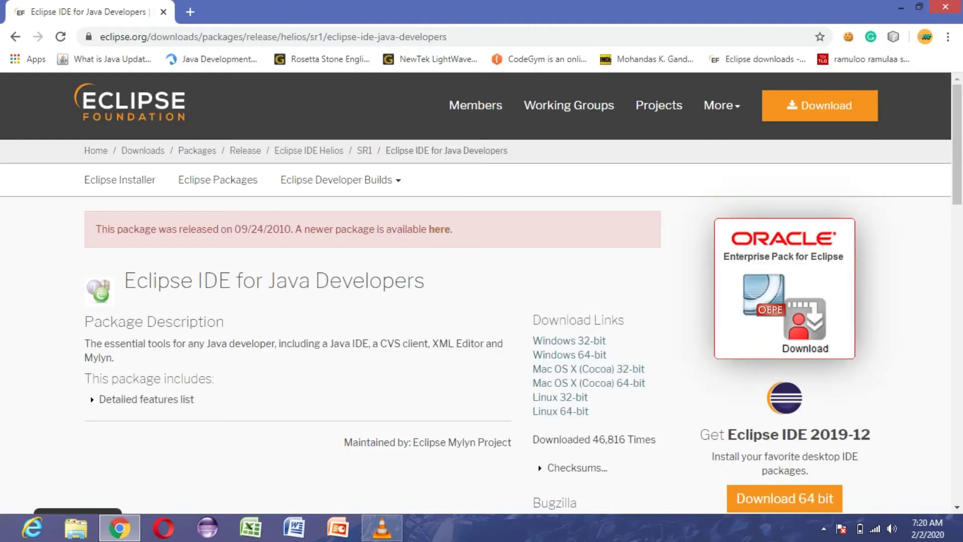
Start the Windows 32-bit download of Eclipse IDE for Java Developers and cancel it.
{"action": "scroll", "coordinate": [569, 200], "scroll_direction": "down", "scroll_amount": 3}
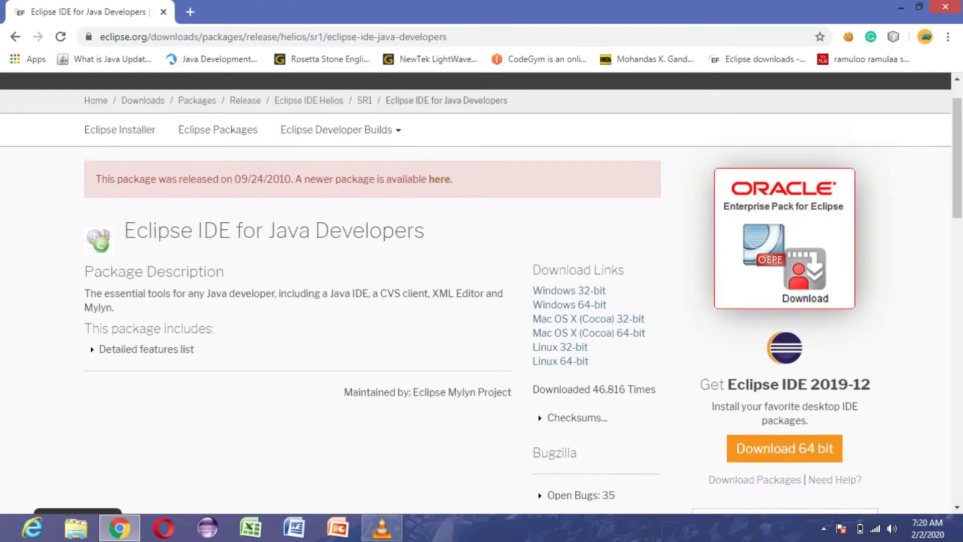
{"action": "left_click", "coordinate": [569, 199]}
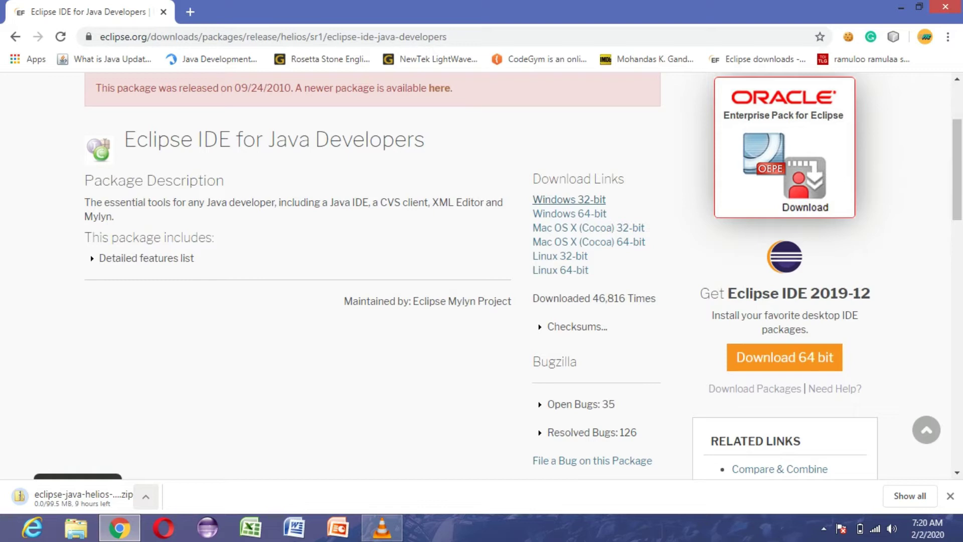
{"action": "left_click", "coordinate": [146, 496]}
{"action": "left_click", "coordinate": [169, 473]}
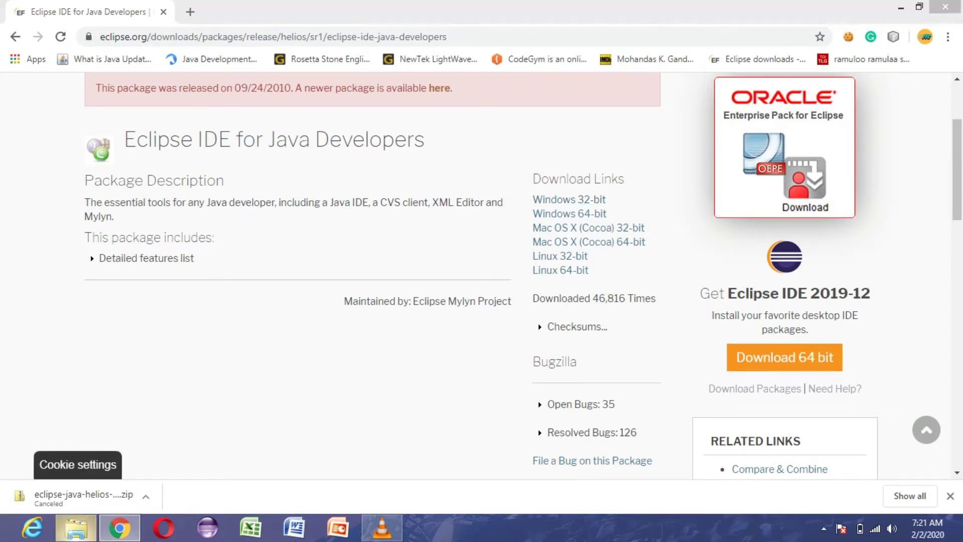
Extract the eclipse-java-juno-SR2-win32 archive in the Downloads folder to the suggested destination, showing the extracted files when complete.
{"action": "left_click", "coordinate": [76, 528]}
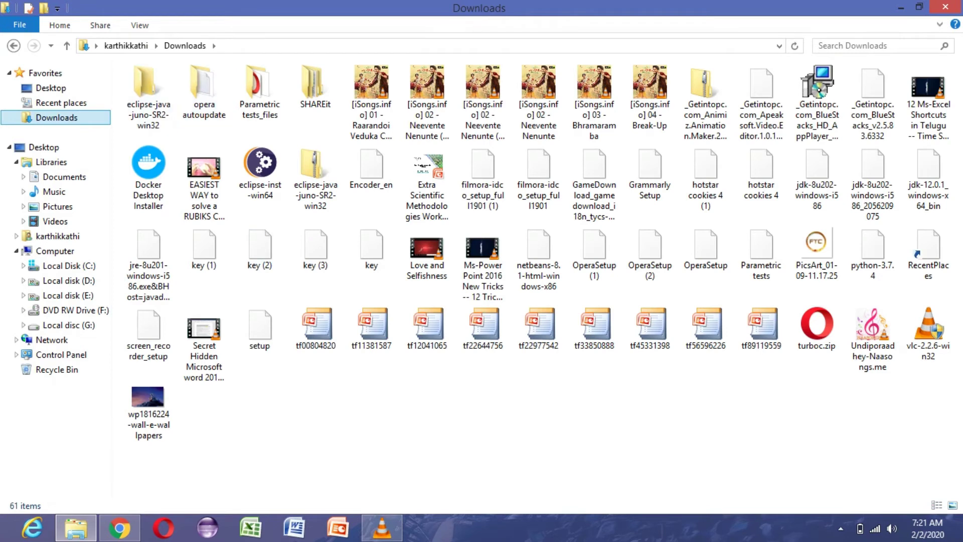
{"action": "left_click", "coordinate": [316, 179]}
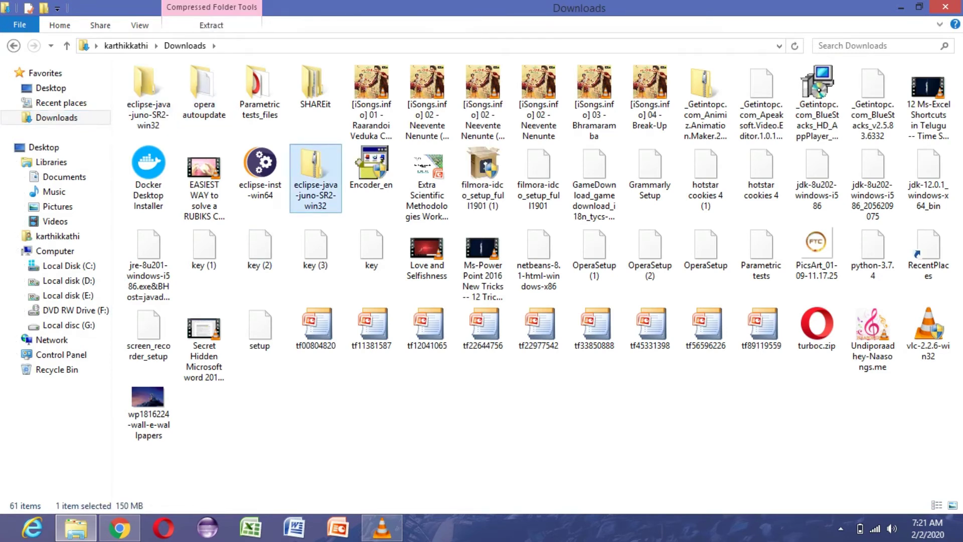
{"action": "right_click", "coordinate": [316, 174]}
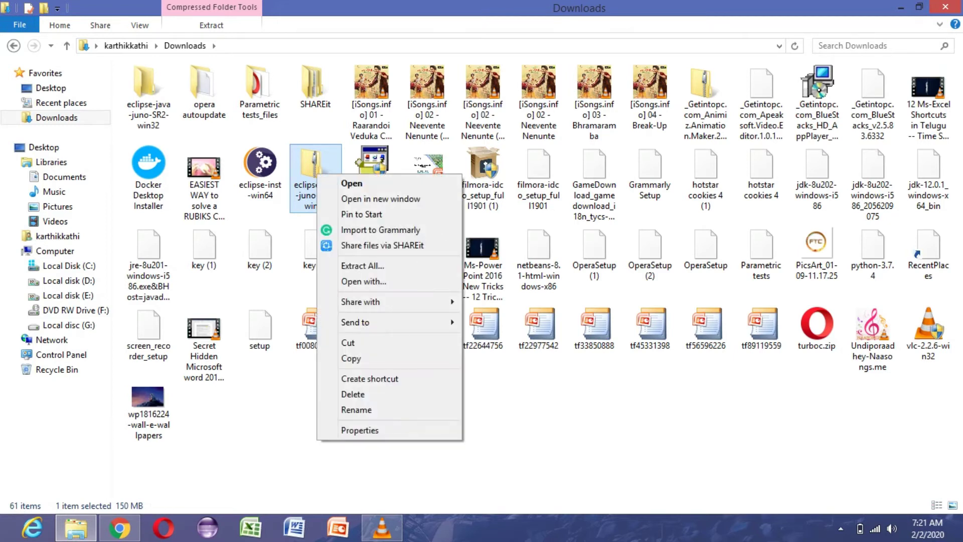
{"action": "left_click", "coordinate": [362, 265]}
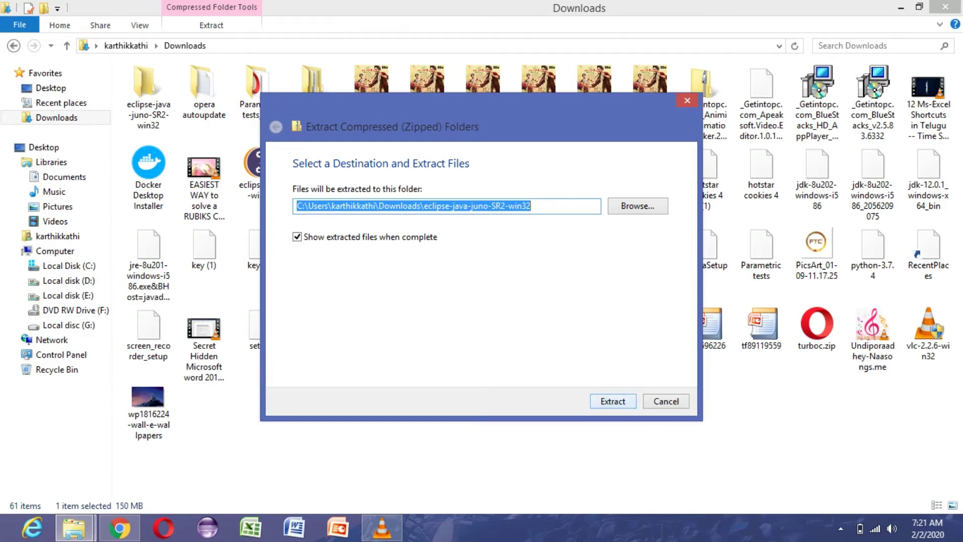
{"action": "left_click", "coordinate": [613, 401]}
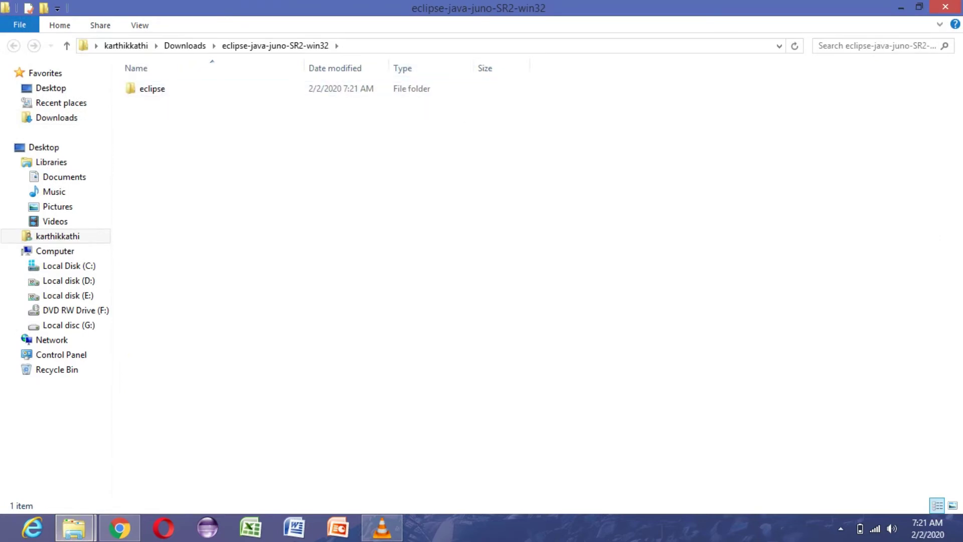
Move the extracted eclipse folder into Program Files on Local Disk (C:), replacing the files in the destination.
{"action": "left_click", "coordinate": [152, 88]}
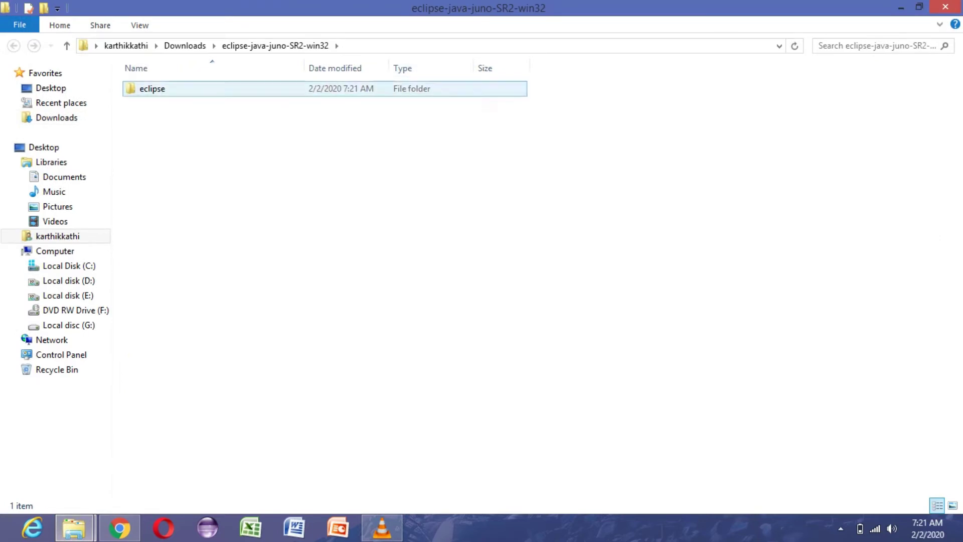
{"action": "left_click", "coordinate": [152, 89]}
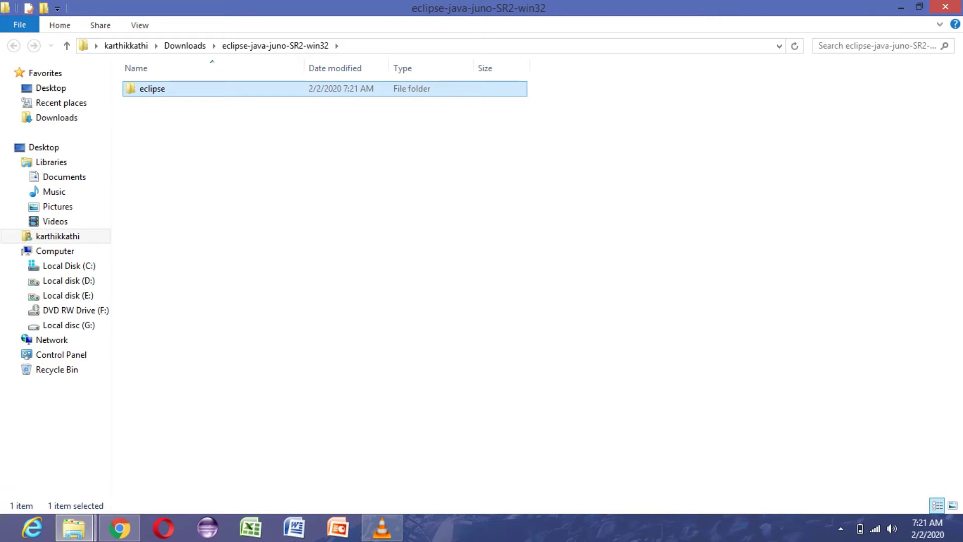
{"action": "right_click", "coordinate": [276, 88]}
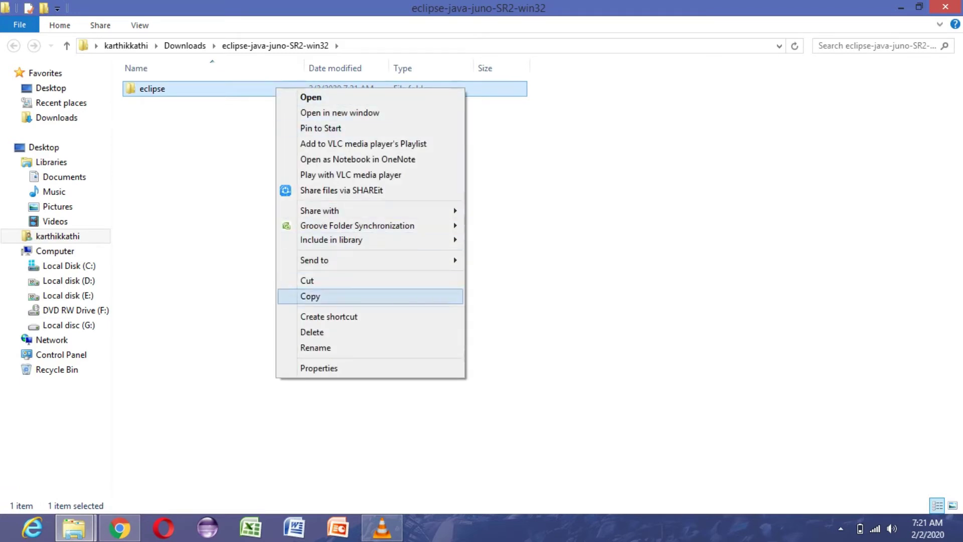
{"action": "left_click", "coordinate": [311, 296]}
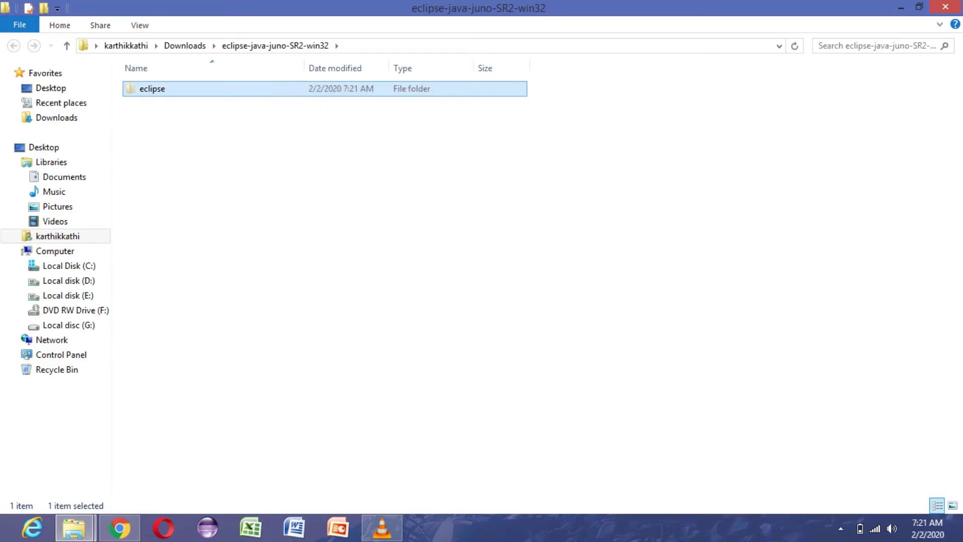
{"action": "left_click", "coordinate": [69, 266]}
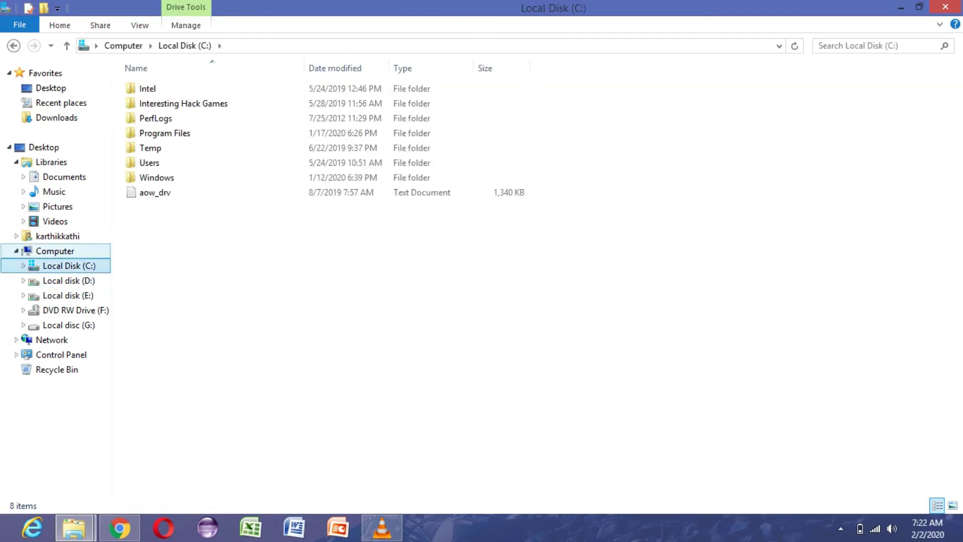
{"action": "left_click", "coordinate": [165, 133]}
{"action": "double_click", "coordinate": [165, 133]}
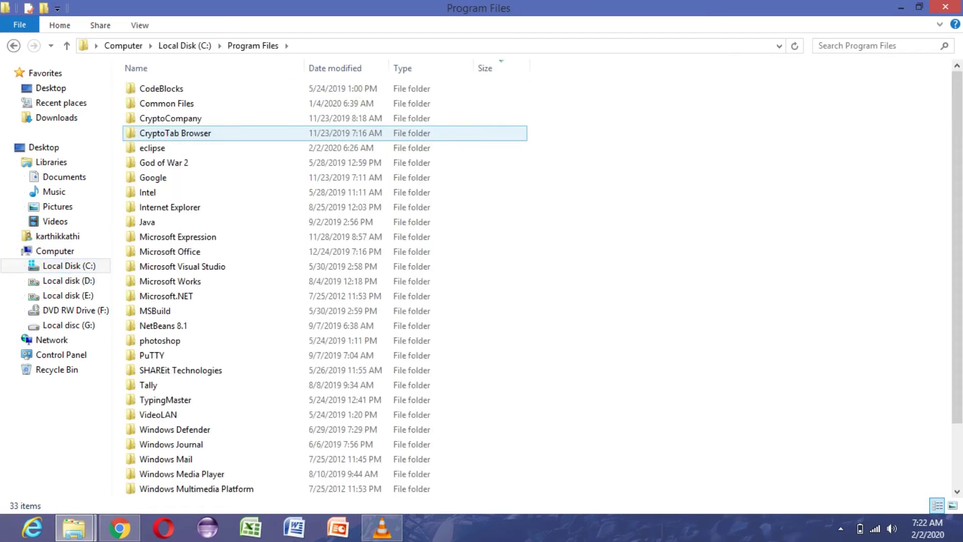
{"action": "right_click", "coordinate": [580, 127]}
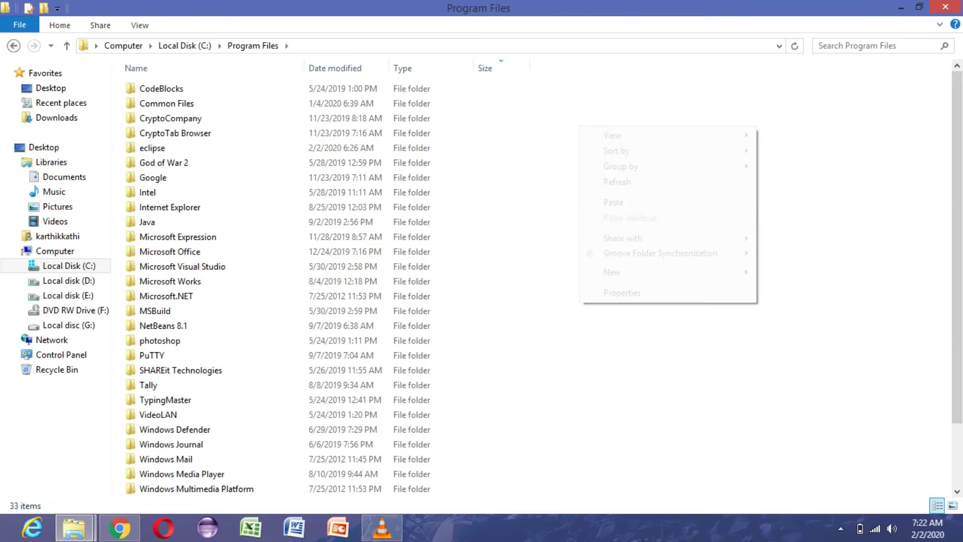
{"action": "left_click", "coordinate": [622, 202]}
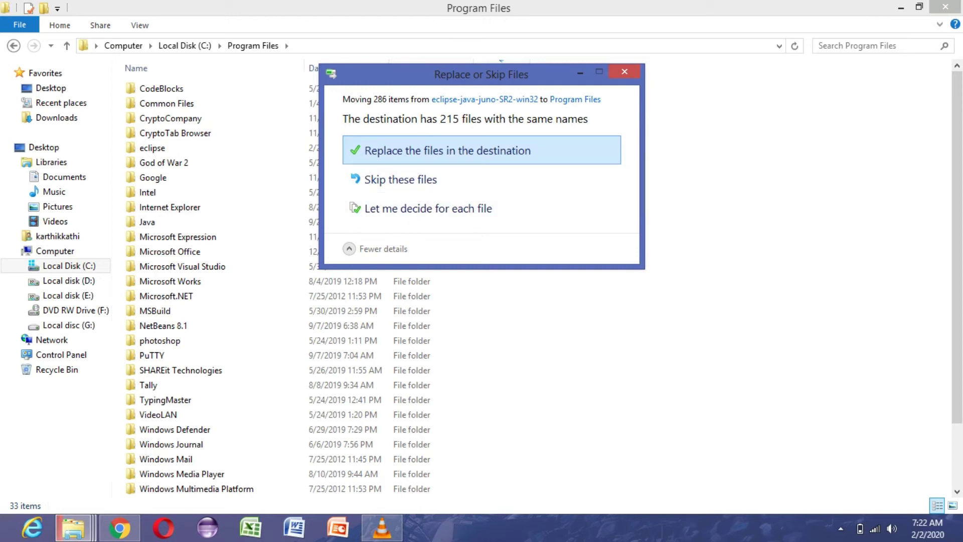
{"action": "left_click", "coordinate": [447, 150]}
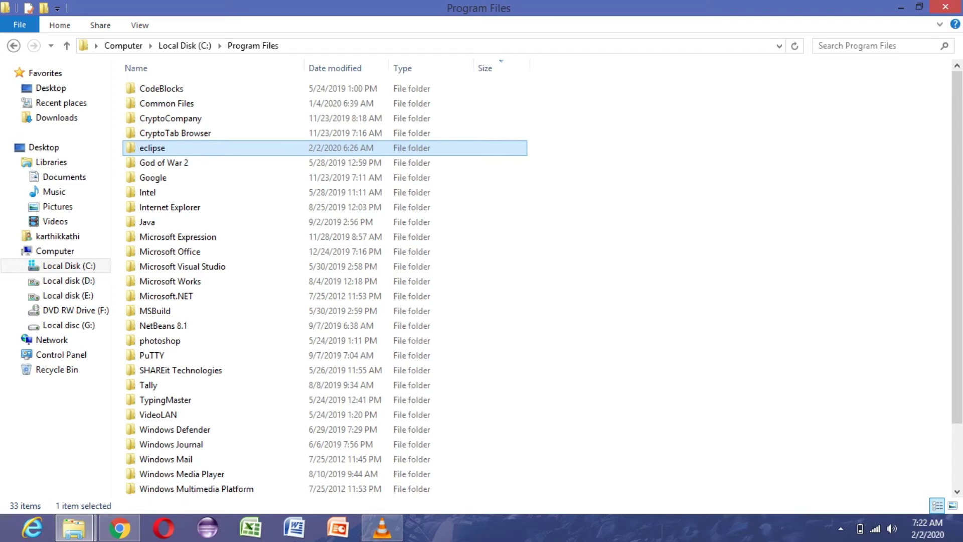
Launch the eclipse application from the eclipse folder in Program Files and continue to its workbench.
{"action": "key", "text": "Return"}
{"action": "left_click", "coordinate": [152, 207]}
{"action": "left_click", "coordinate": [152, 207]}
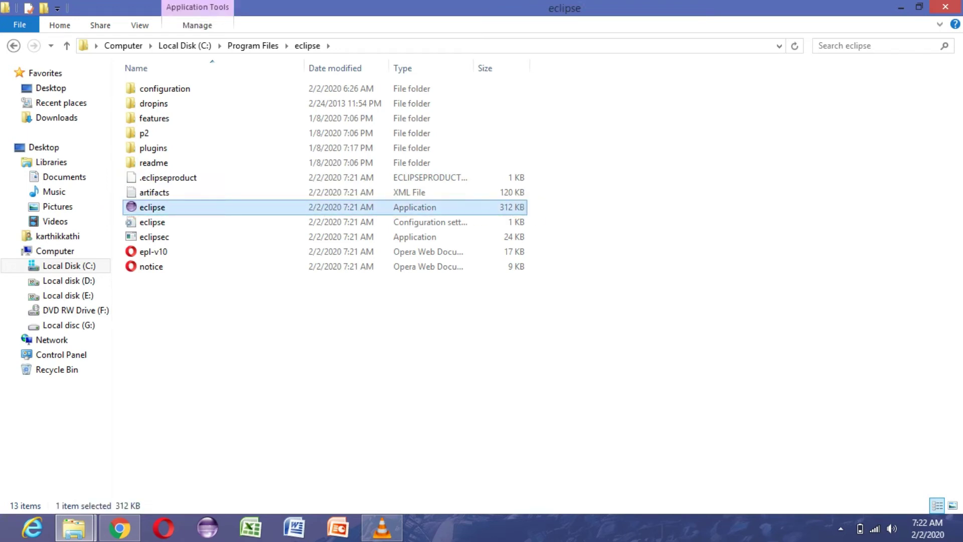
{"action": "key", "text": "Return"}
{"action": "left_click", "coordinate": [603, 336]}
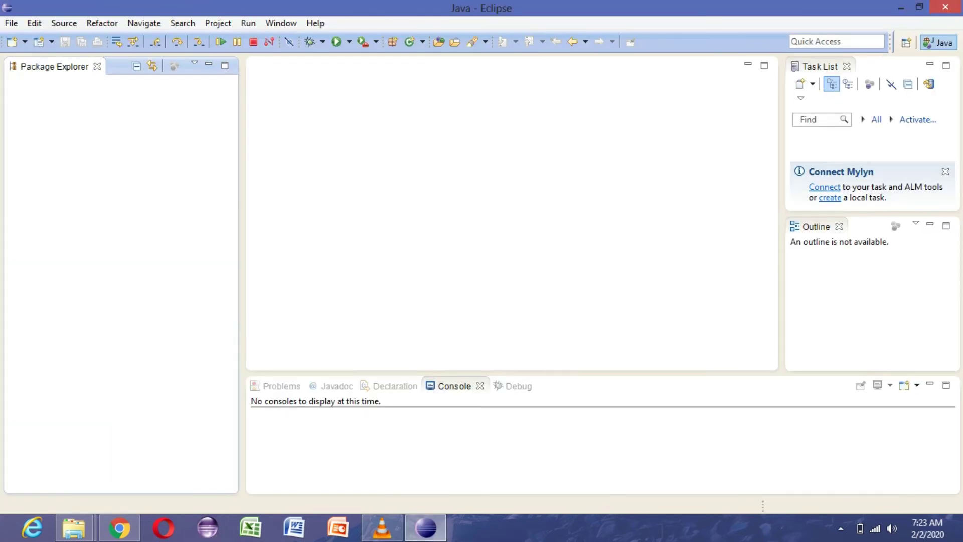
Create a new Java project named Hi, keeping the default location, JRE and layout settings.
{"action": "left_click", "coordinate": [11, 22]}
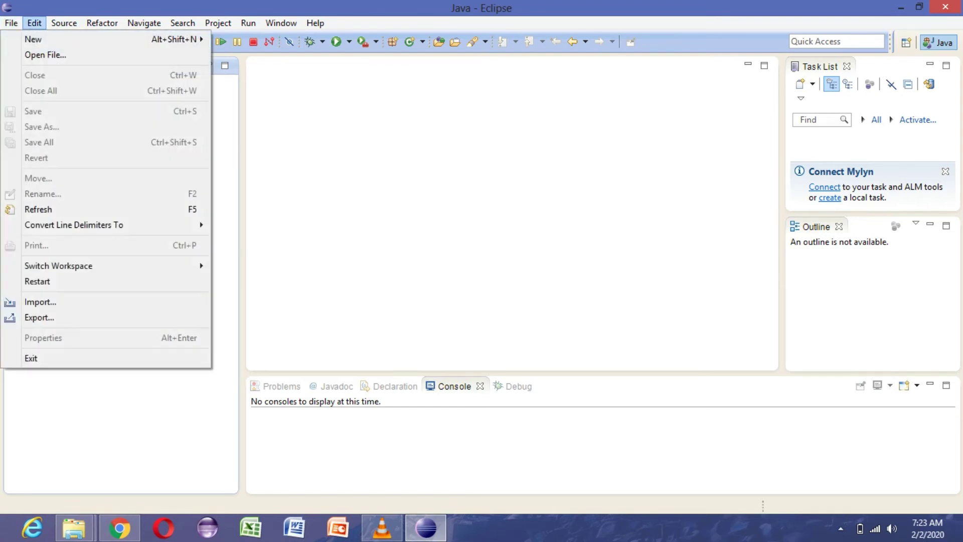
{"action": "mouse_move", "coordinate": [33, 39]}
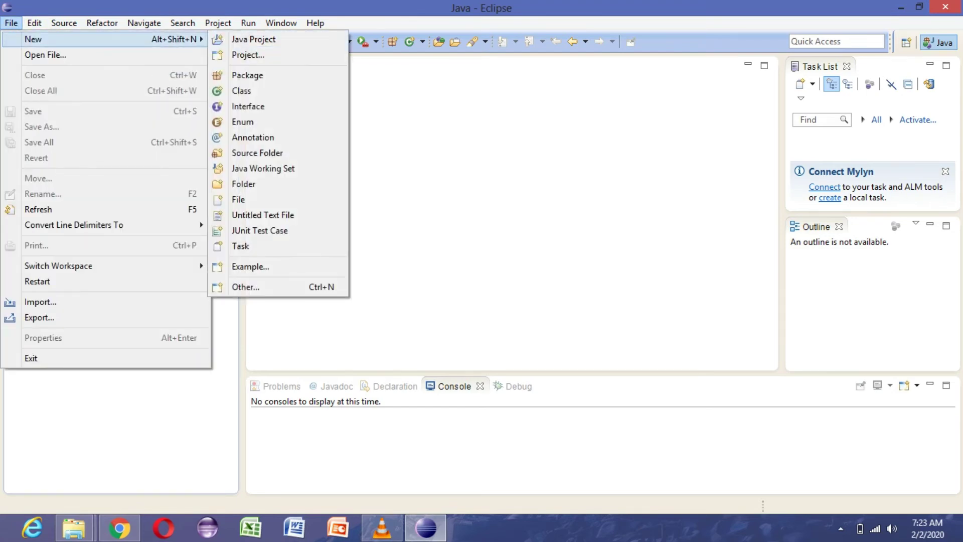
{"action": "key", "text": "Down"}
{"action": "key", "text": "Up"}
{"action": "key", "text": "Right"}
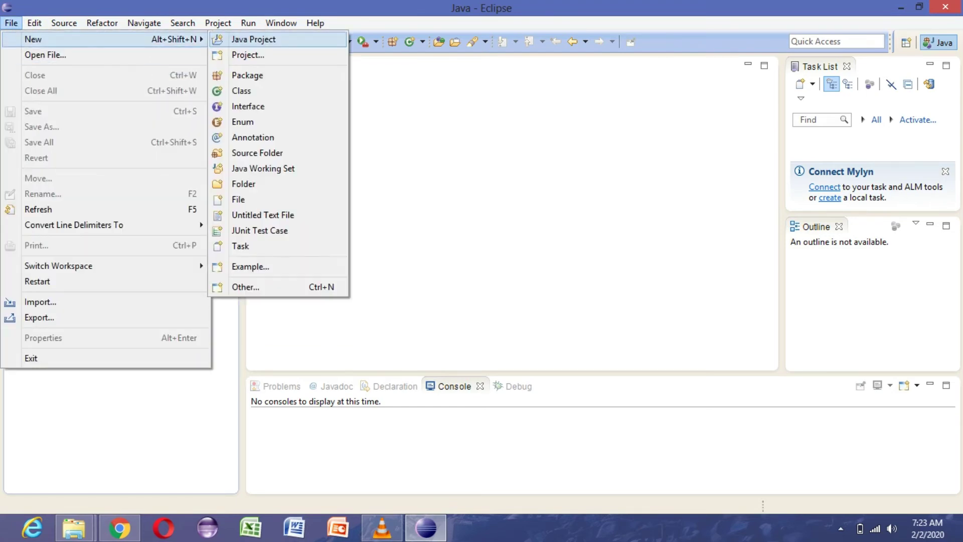
{"action": "key", "text": "Return"}
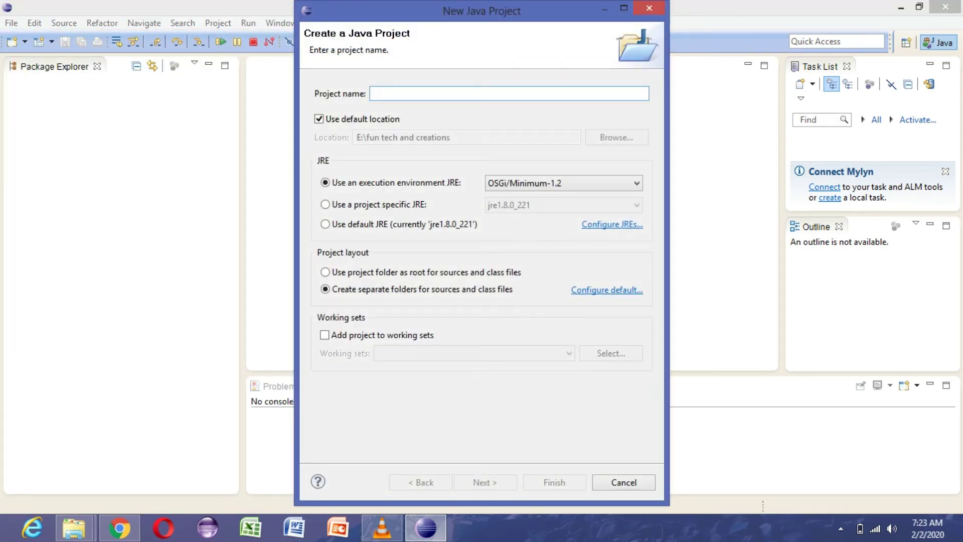
{"action": "type", "text": "H"}
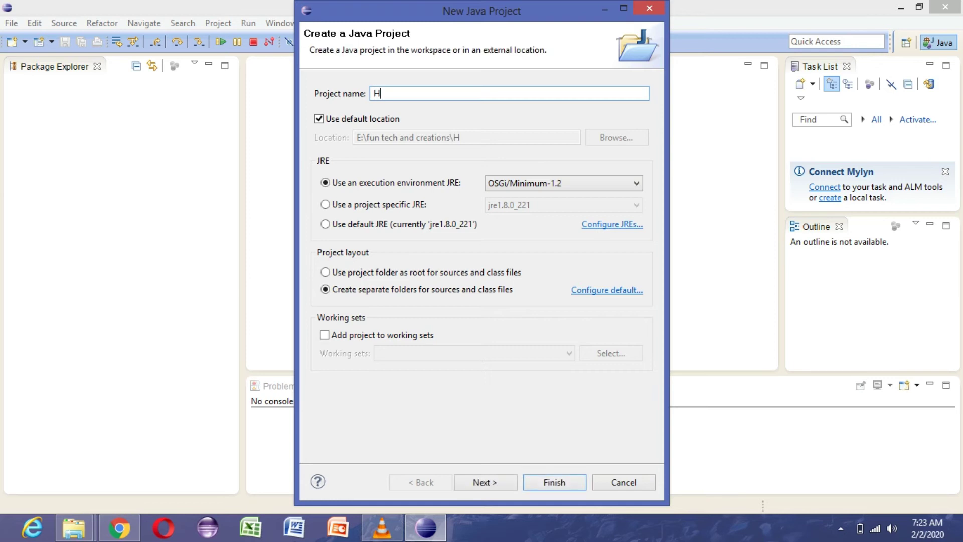
{"action": "type", "text": "i"}
{"action": "key", "text": "Return"}
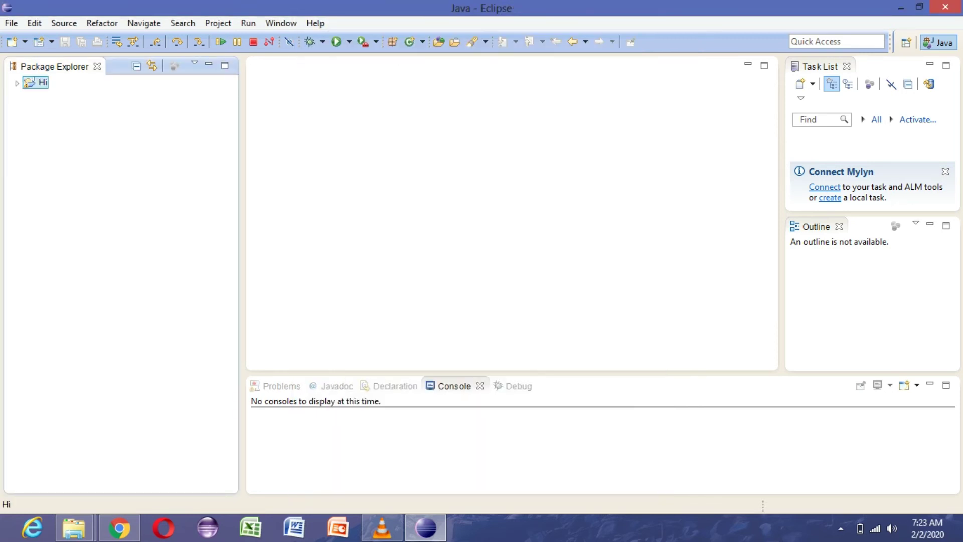
Create a public class named Hello in the Hi project's src folder, keeping the default package and the main method stub.
{"action": "left_click", "coordinate": [16, 83]}
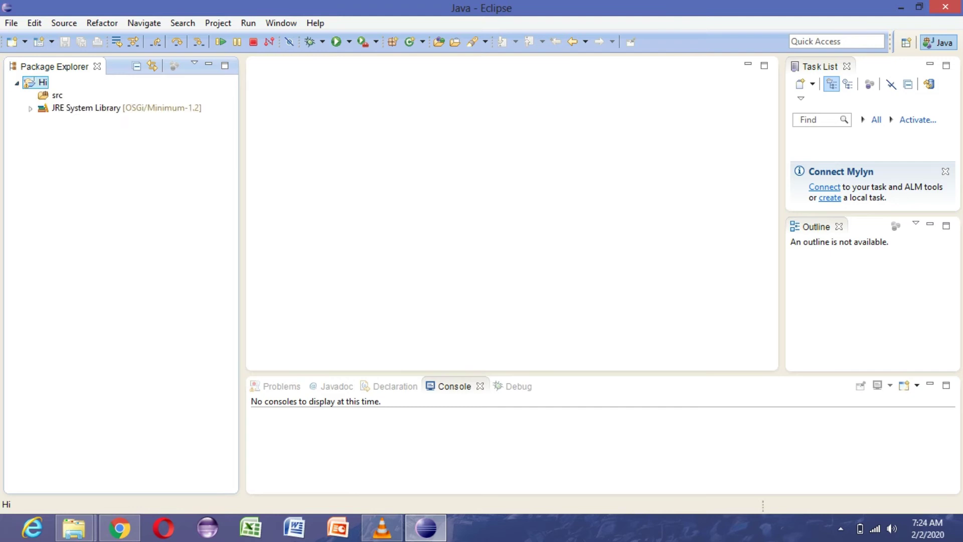
{"action": "left_click", "coordinate": [56, 95]}
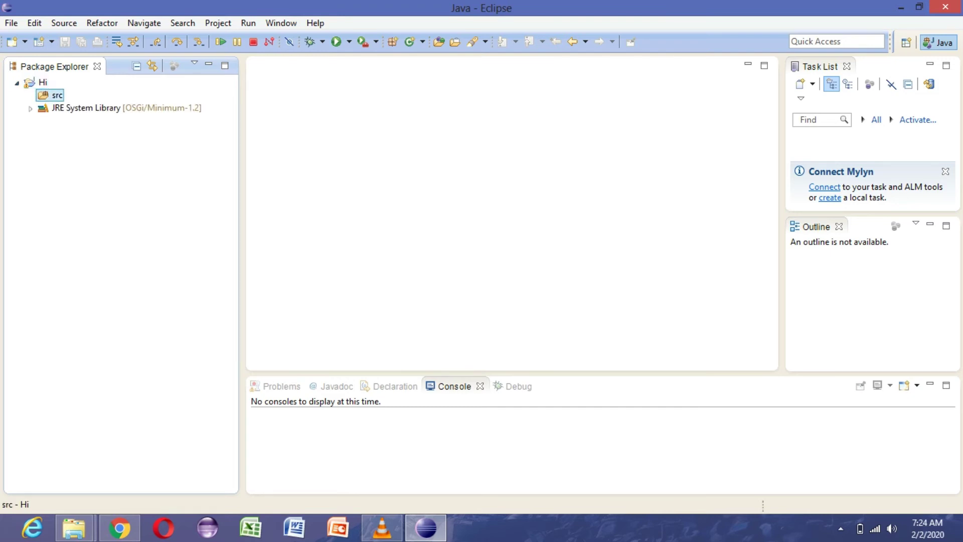
{"action": "right_click", "coordinate": [52, 95]}
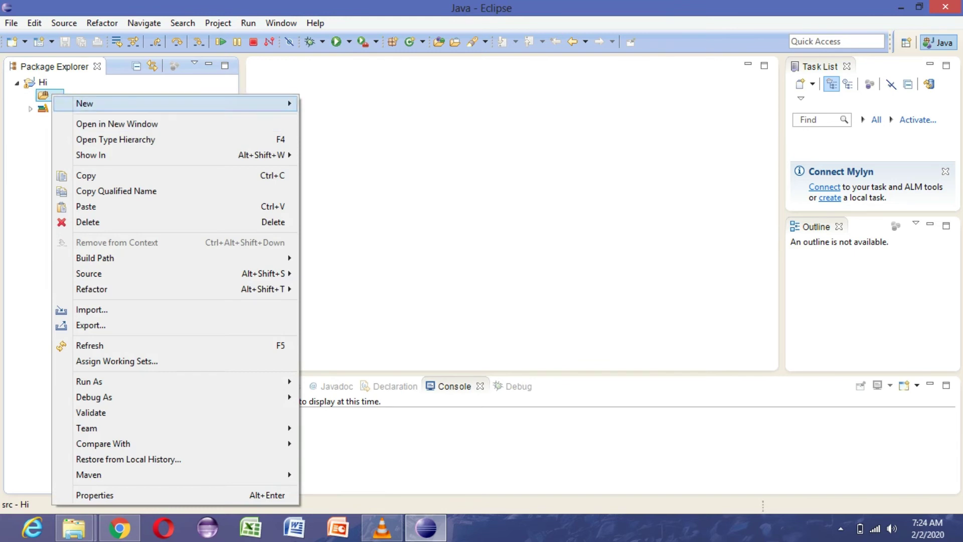
{"action": "mouse_move", "coordinate": [175, 104]}
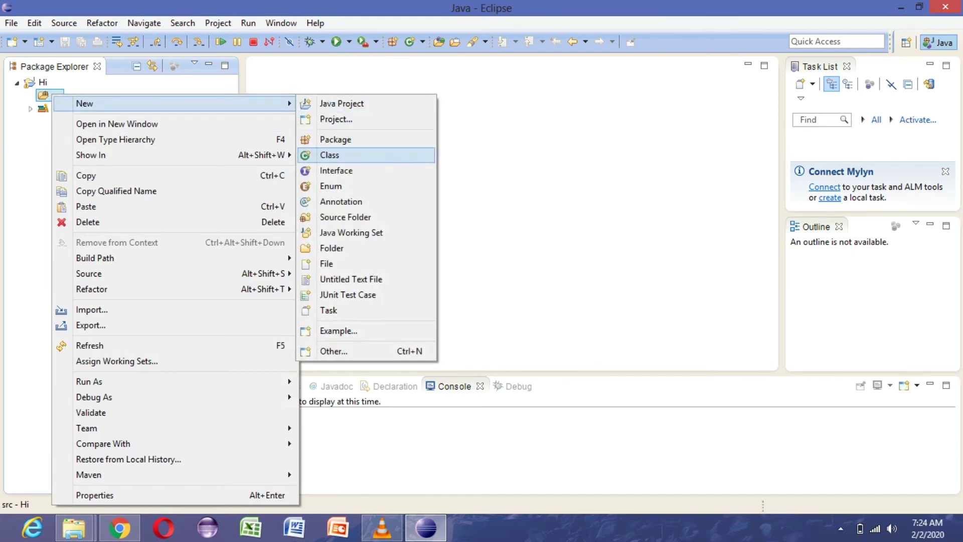
{"action": "left_click", "coordinate": [329, 154]}
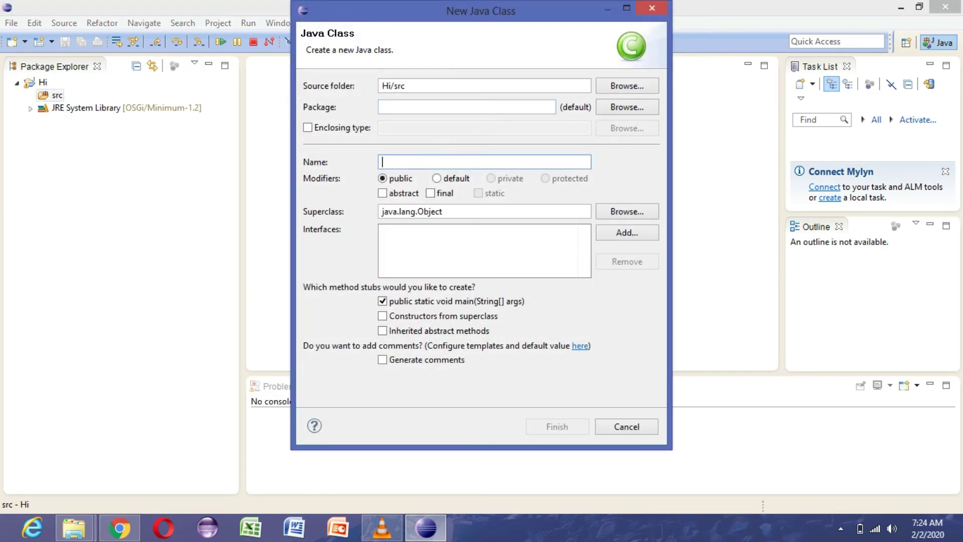
{"action": "type", "text": "hel"}
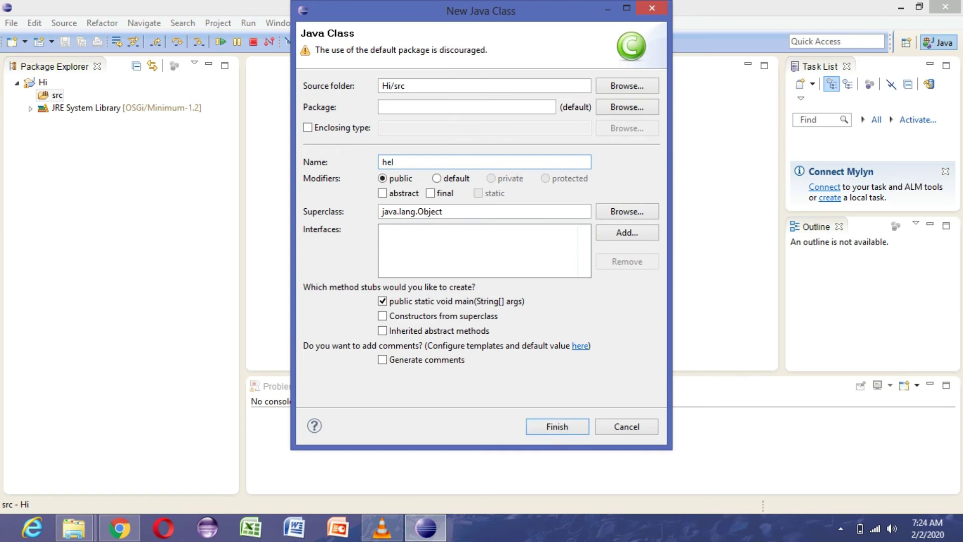
{"action": "key", "text": "BackSpace"}
{"action": "key", "text": "BackSpace"}
{"action": "key", "text": "BackSpace"}
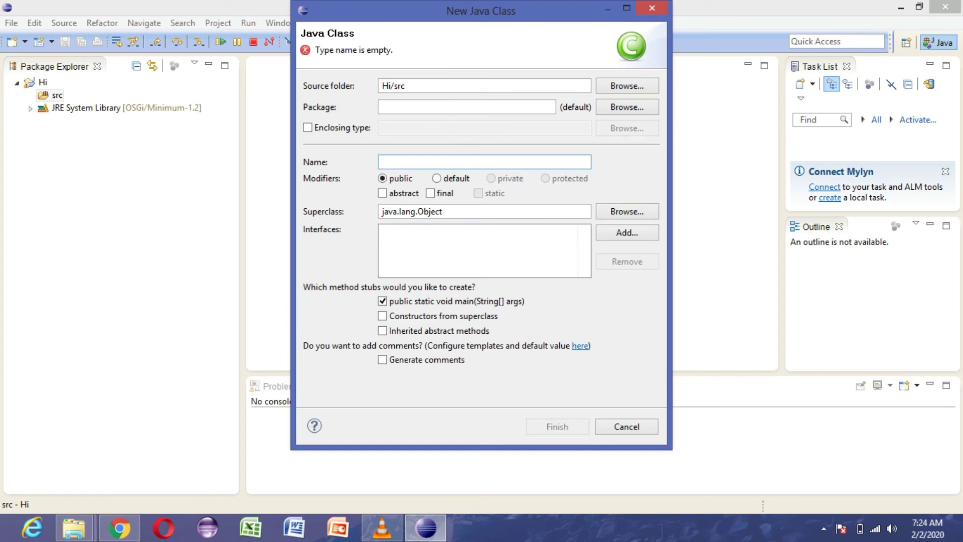
{"action": "type", "text": "L"}
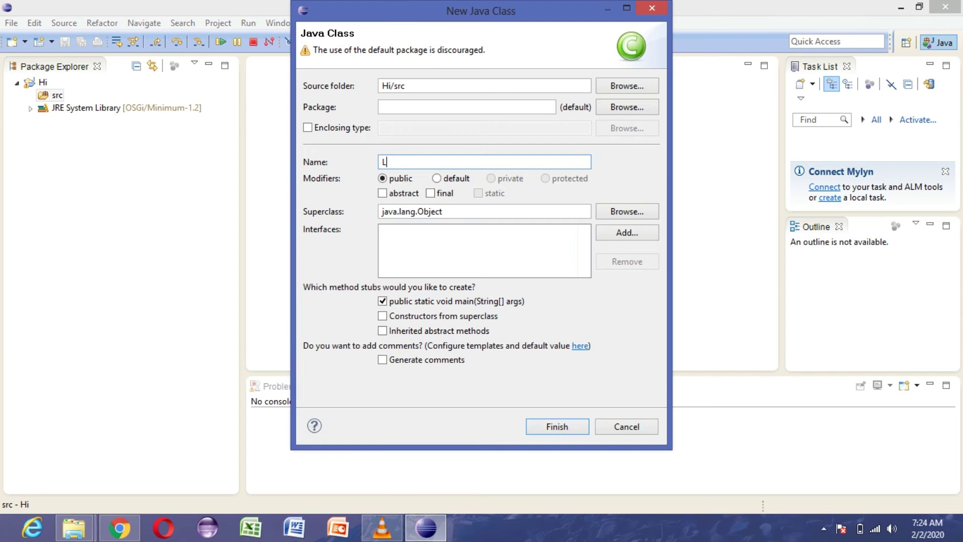
{"action": "key", "text": "BackSpace"}
{"action": "type", "text": "Hello"}
{"action": "key", "text": "Return"}
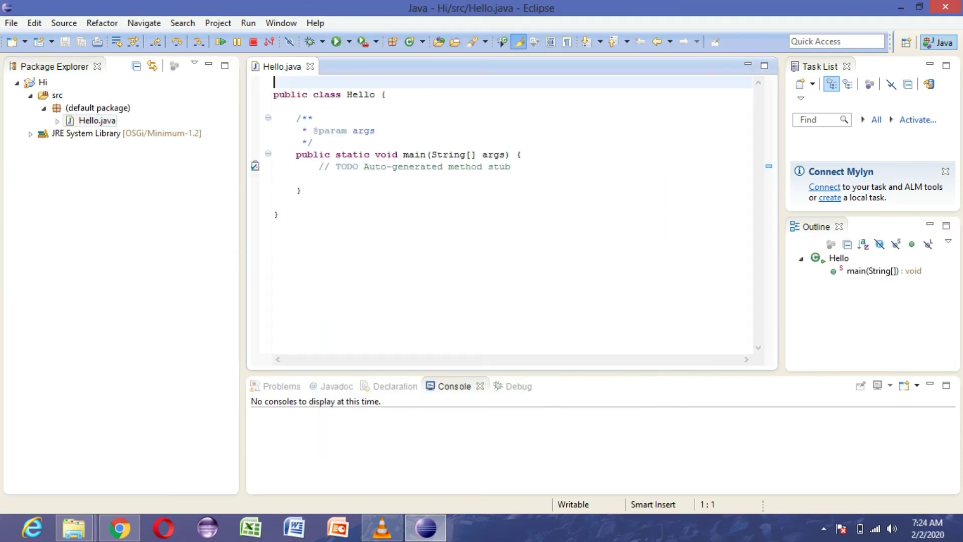
Delete the auto-generated TODO comment line from the main method in Hello.java.
{"action": "left_click_drag", "start_coordinate": [319, 166], "coordinate": [336, 166]}
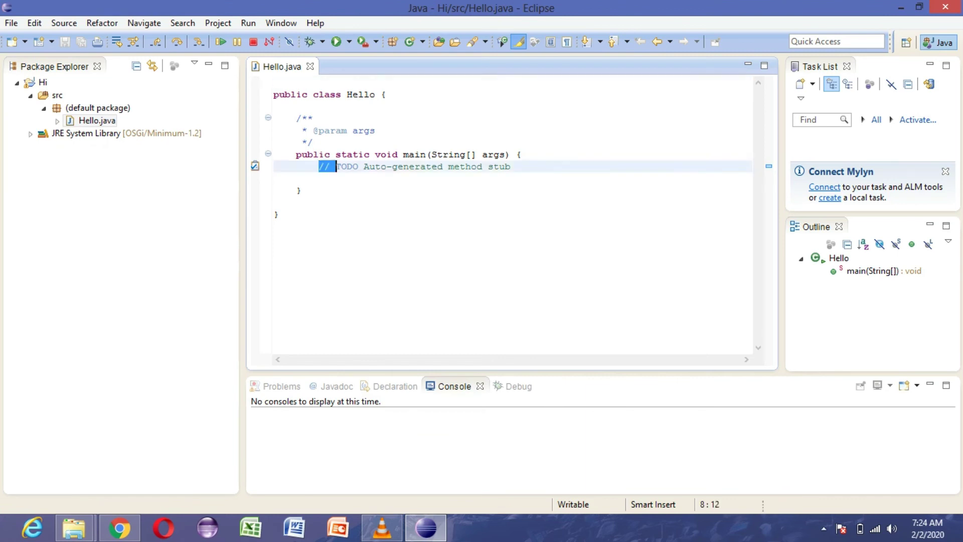
{"action": "key", "text": "shift+Down"}
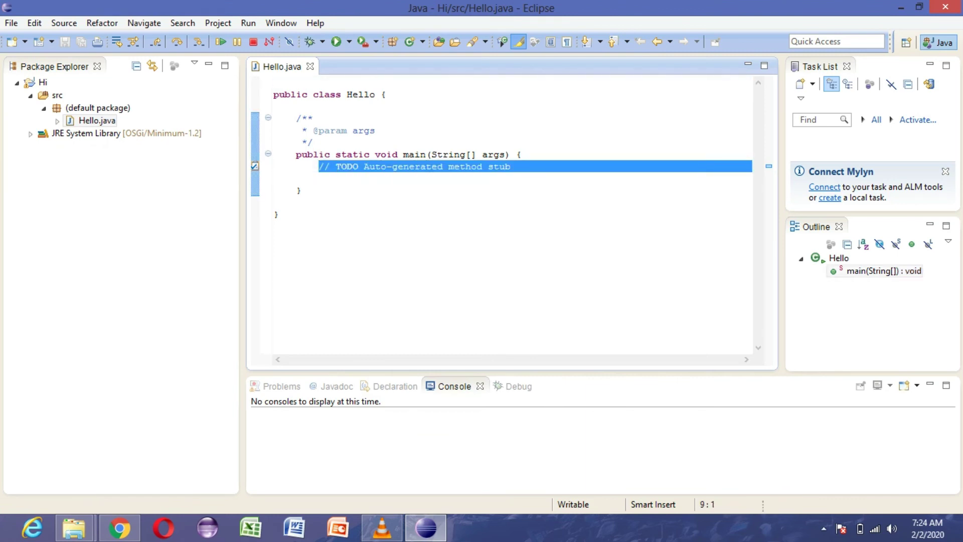
{"action": "key", "text": "Delete"}
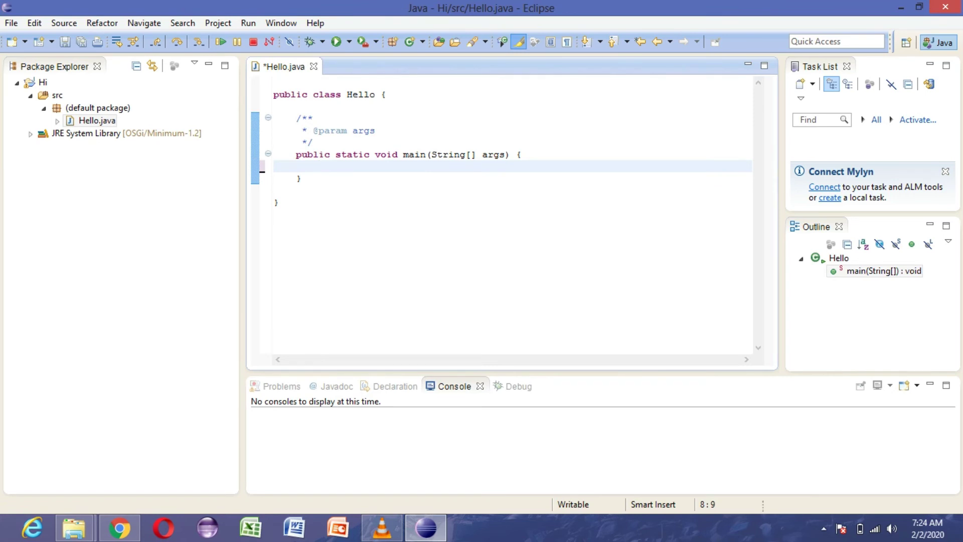
Write System.out.println("hello welcome to fun tech and creations"); in the body of the main method.
{"action": "type", "text": "System."}
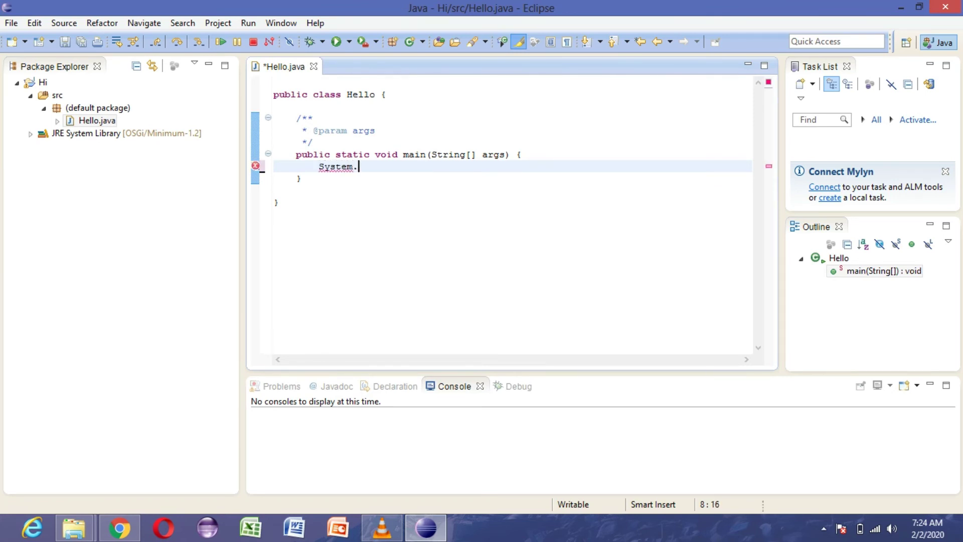
{"action": "type", "text": "out.p"}
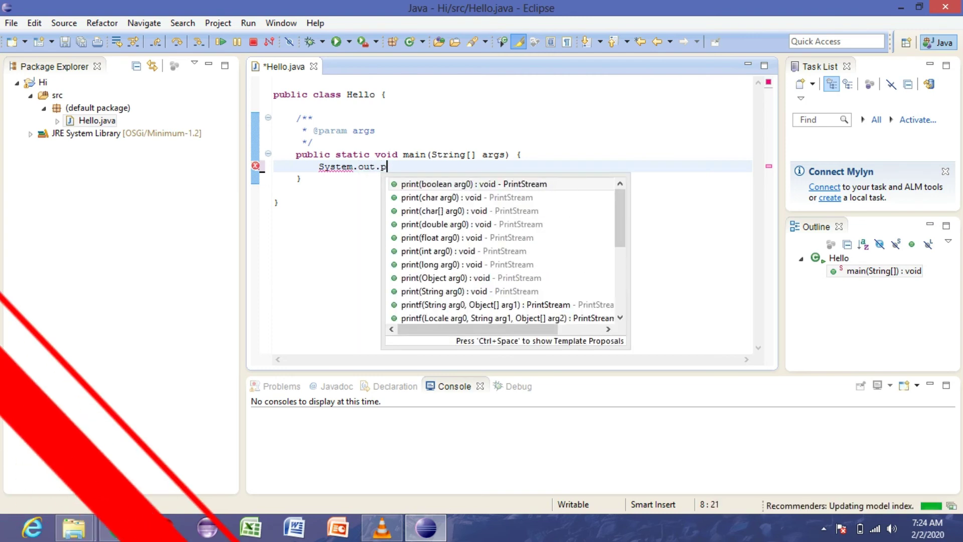
{"action": "type", "text": "rintl"}
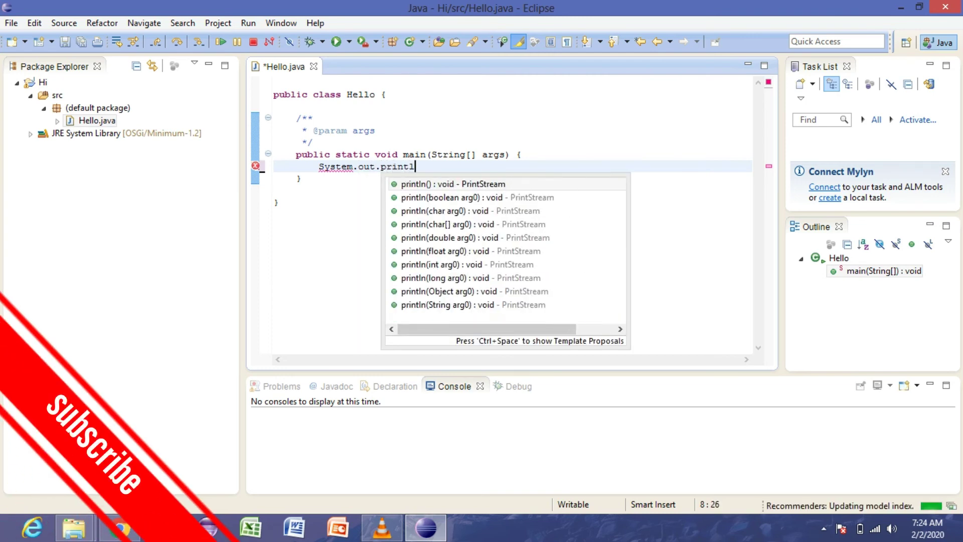
{"action": "type", "text": "n(\""}
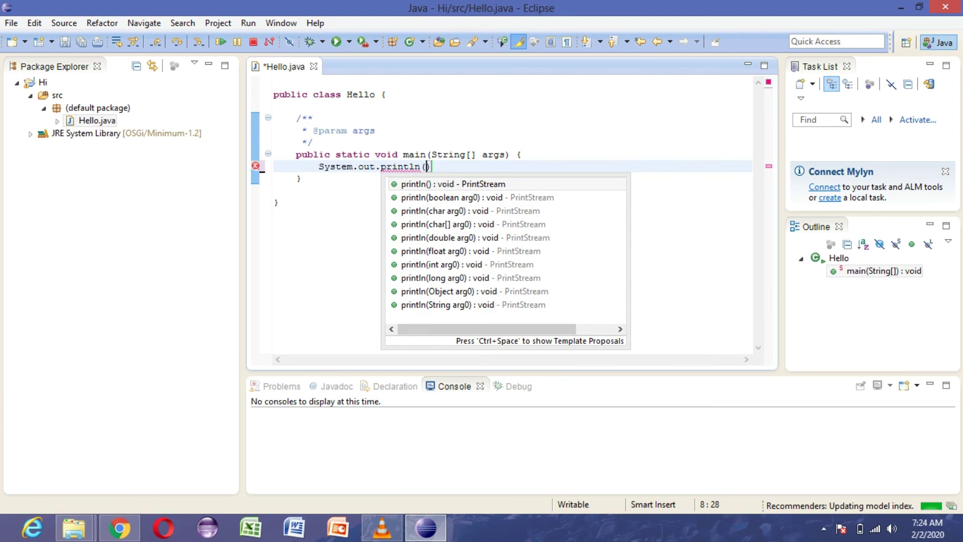
{"action": "key", "text": "Left"}
{"action": "key", "text": "Right"}
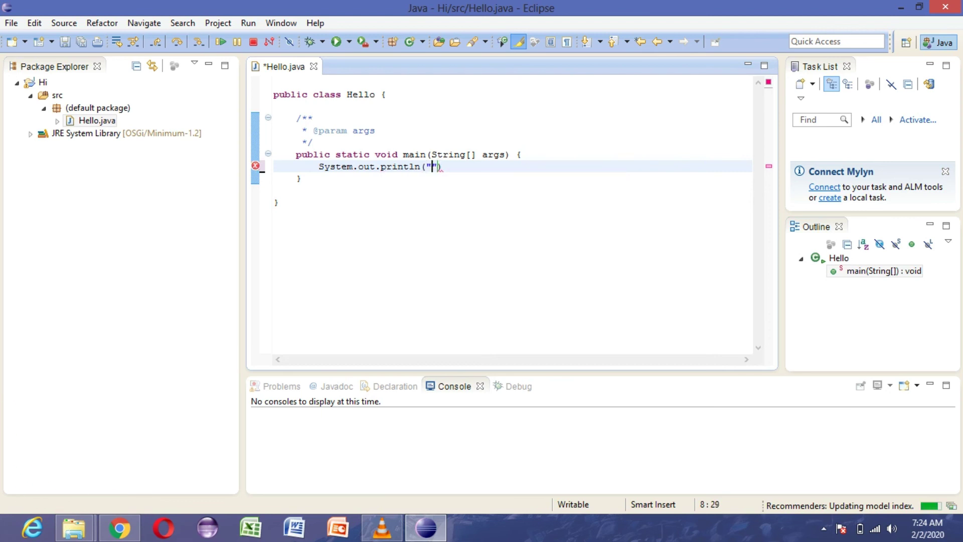
{"action": "type", "text": "h"}
{"action": "type", "text": "ello "}
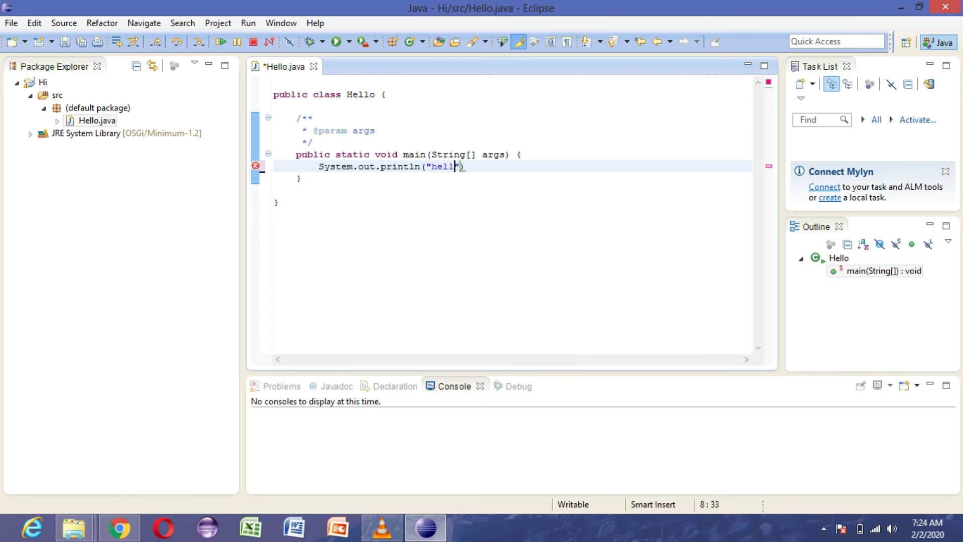
{"action": "type", "text": "welcome to "}
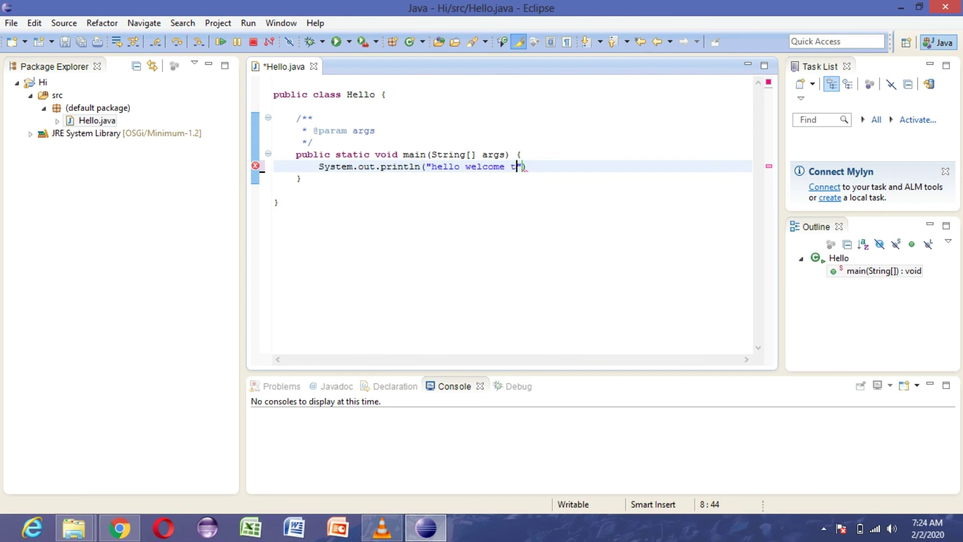
{"action": "type", "text": "fun t"}
{"action": "type", "text": "ech an"}
{"action": "type", "text": "d creat"}
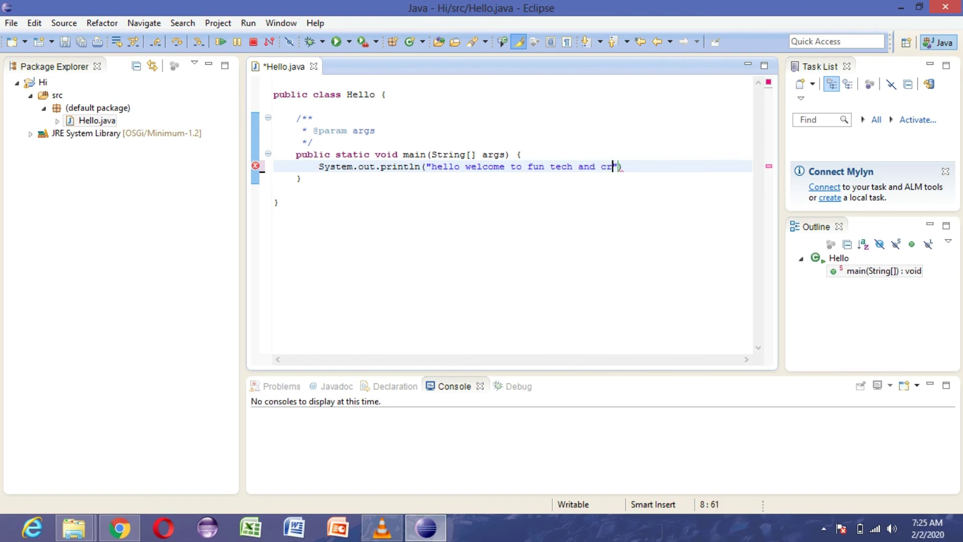
{"action": "type", "text": "ions\");"}
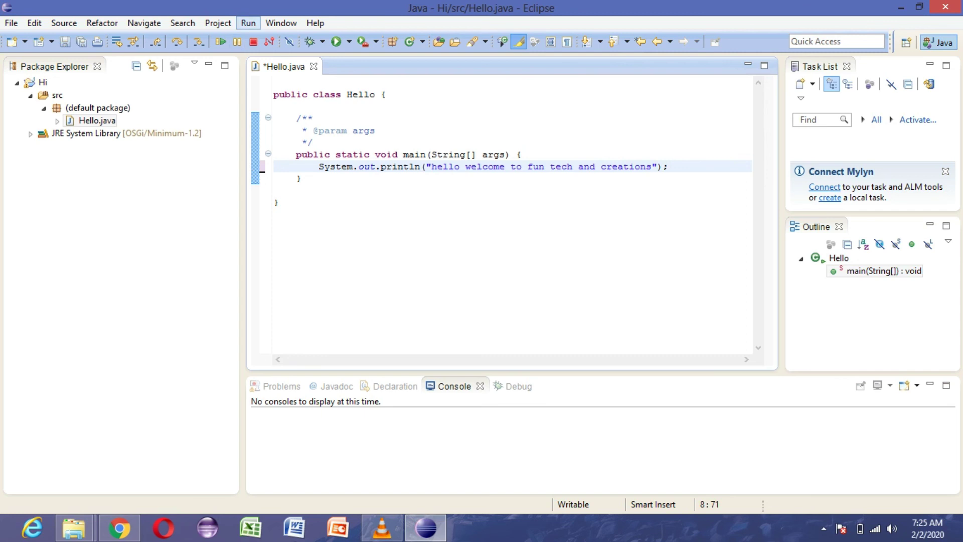
Run the Hello program, saving Hello.java on launch, and check its printed output in the console.
{"action": "left_click", "coordinate": [248, 23]}
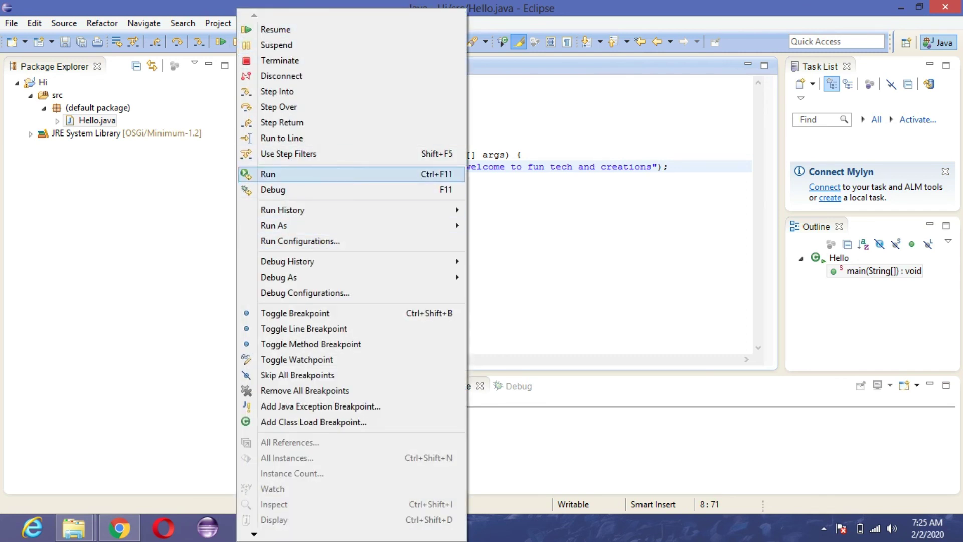
{"action": "left_click", "coordinate": [269, 173]}
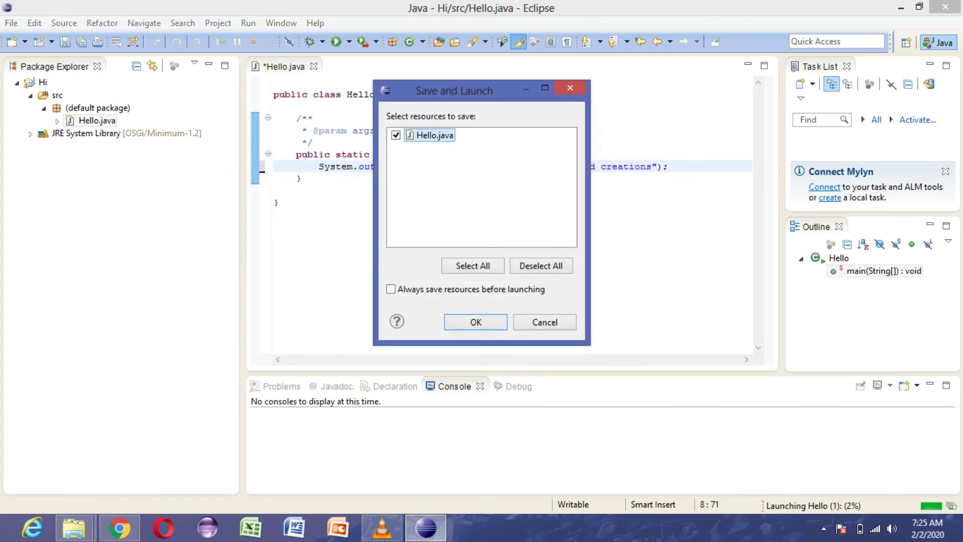
{"action": "key", "text": "Return"}
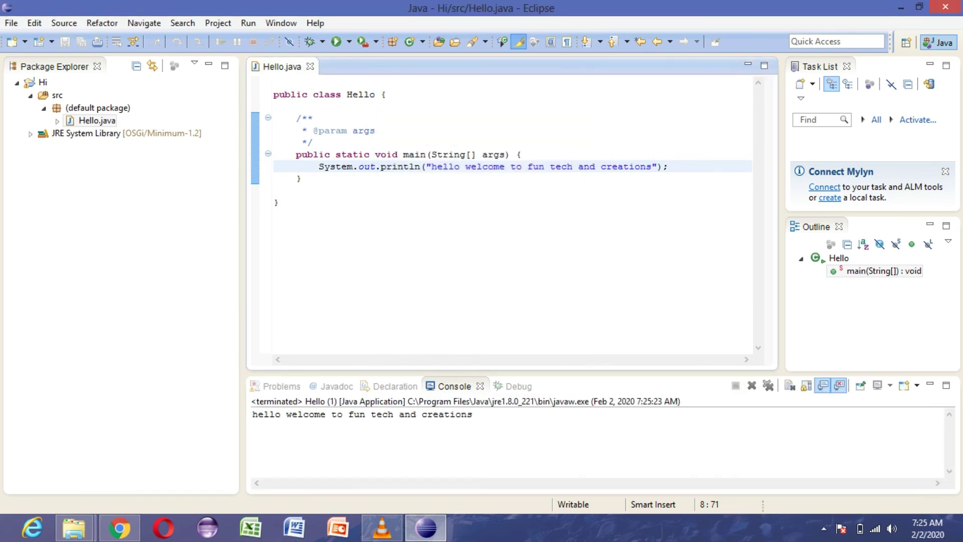
{"action": "left_click", "coordinate": [253, 425]}
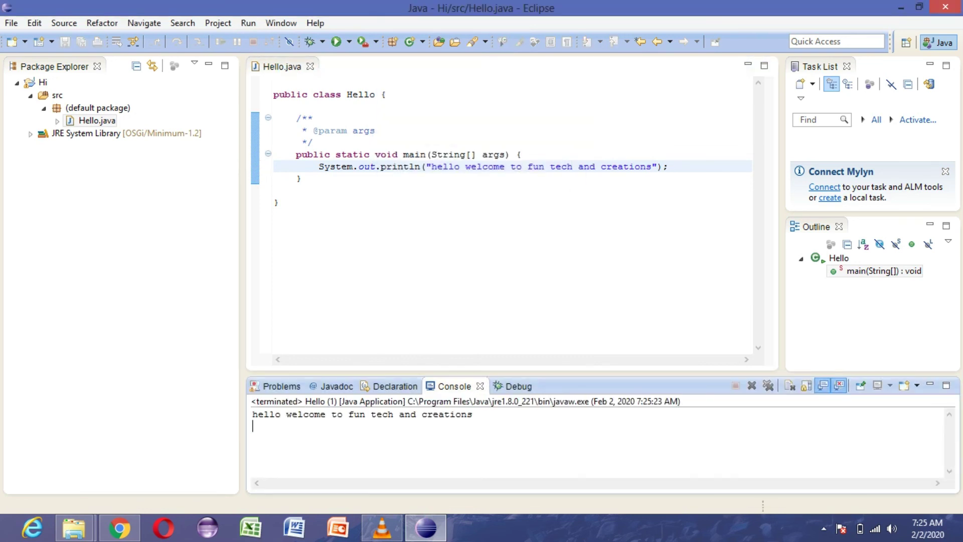
{"action": "left_click_drag", "start_coordinate": [269, 414], "coordinate": [475, 414]}
{"action": "left_click", "coordinate": [253, 425]}
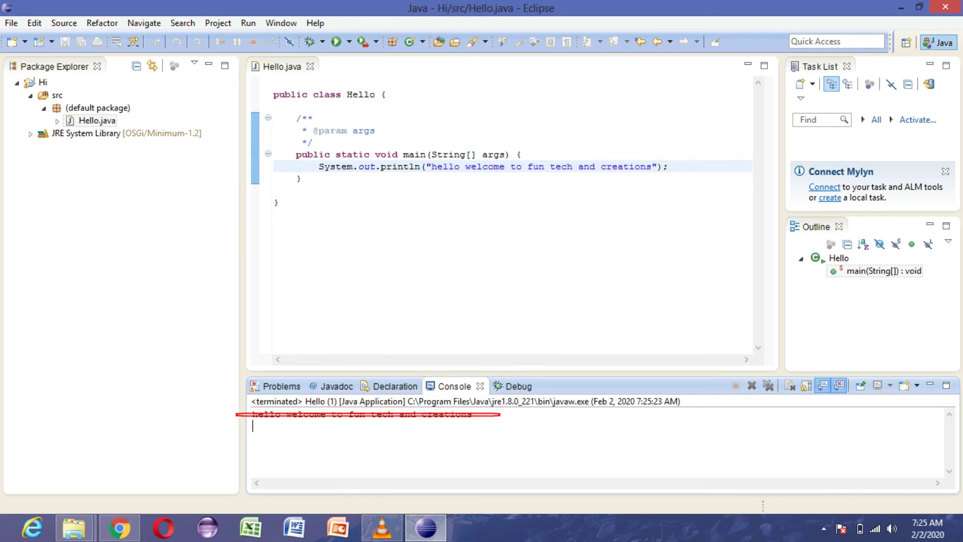